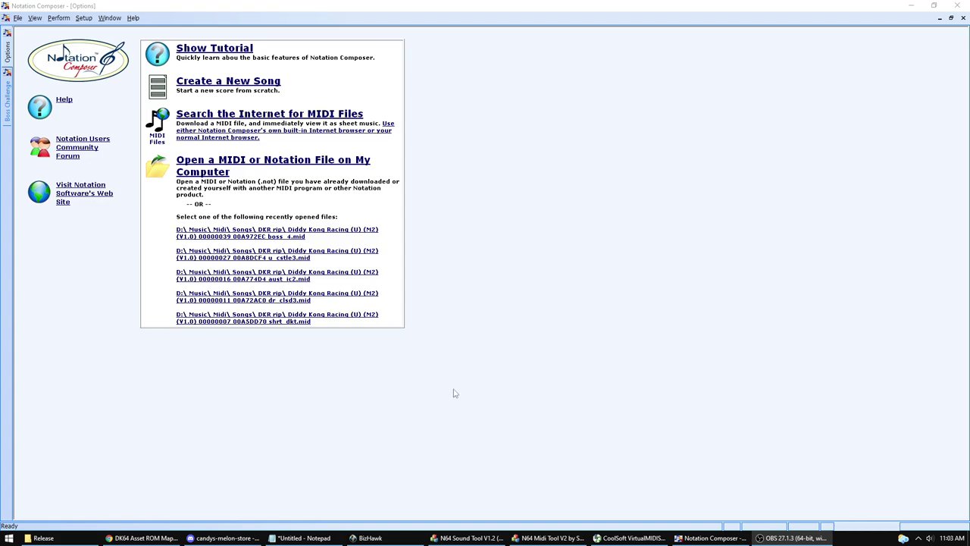
Step: Check N64 Sound Tool and N64 Midi Tool, then show VirtualMIDISynth's DK64-SoundFont.sf2 soundfont chain
click(483, 539)
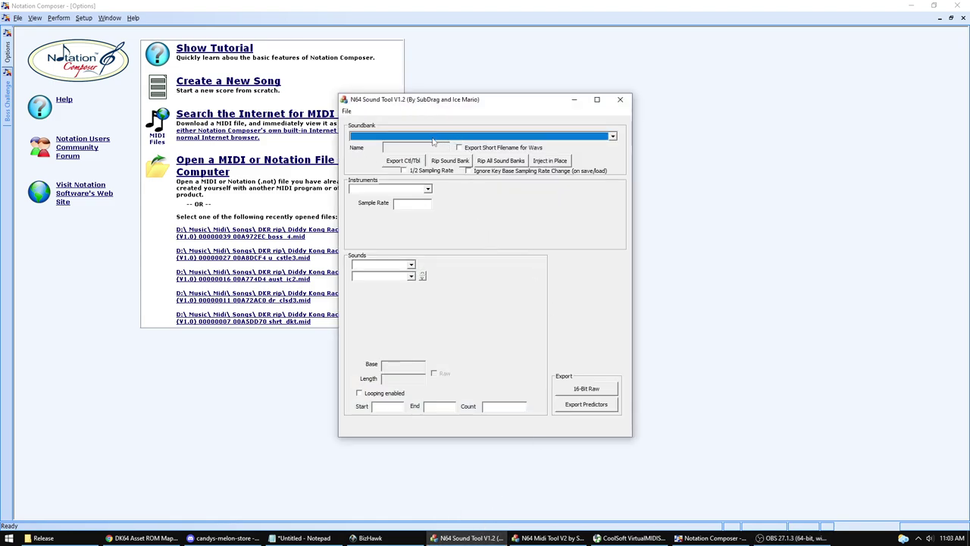
click(574, 100)
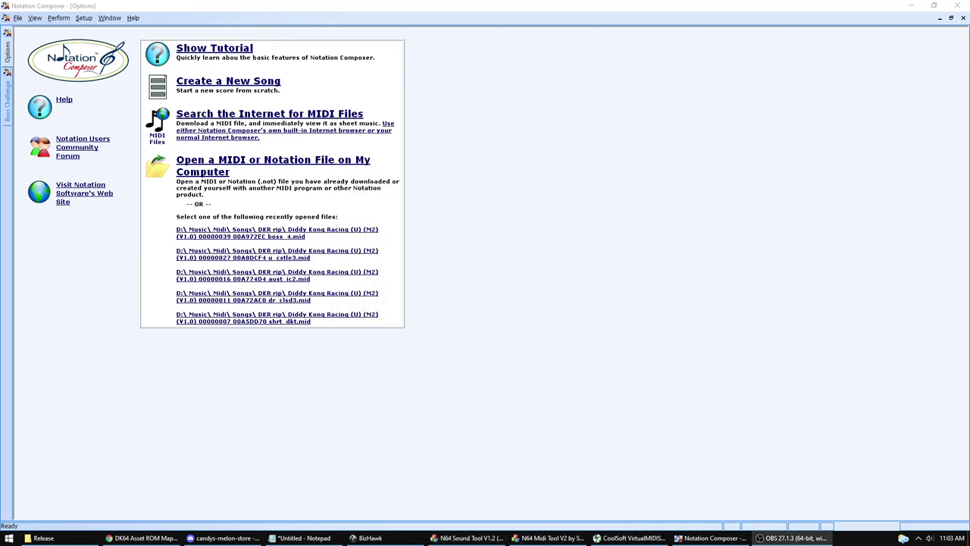
click(547, 538)
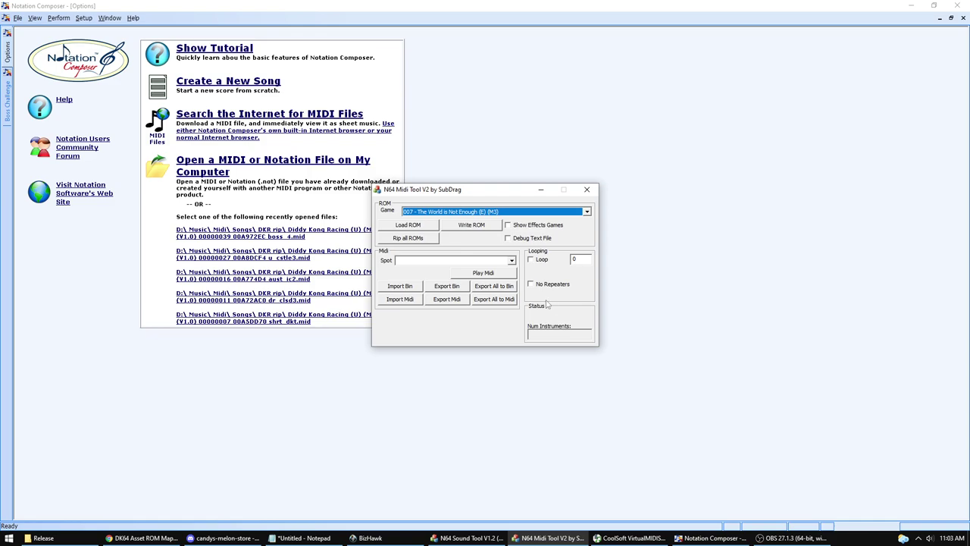
click(540, 190)
click(618, 538)
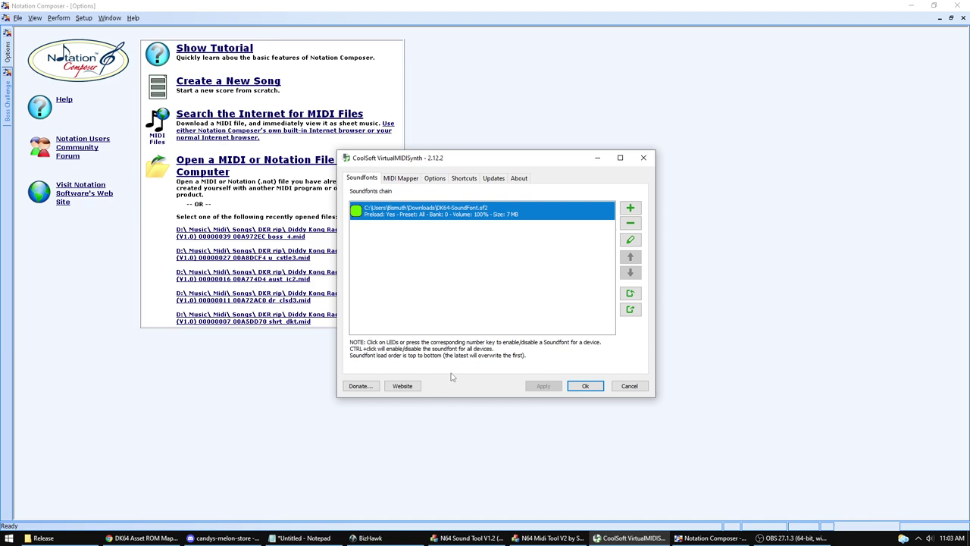
Step: Minimize the VirtualMIDISynth settings to reveal Notation Composer's start page with recent Diddy Kong Racing files
click(596, 158)
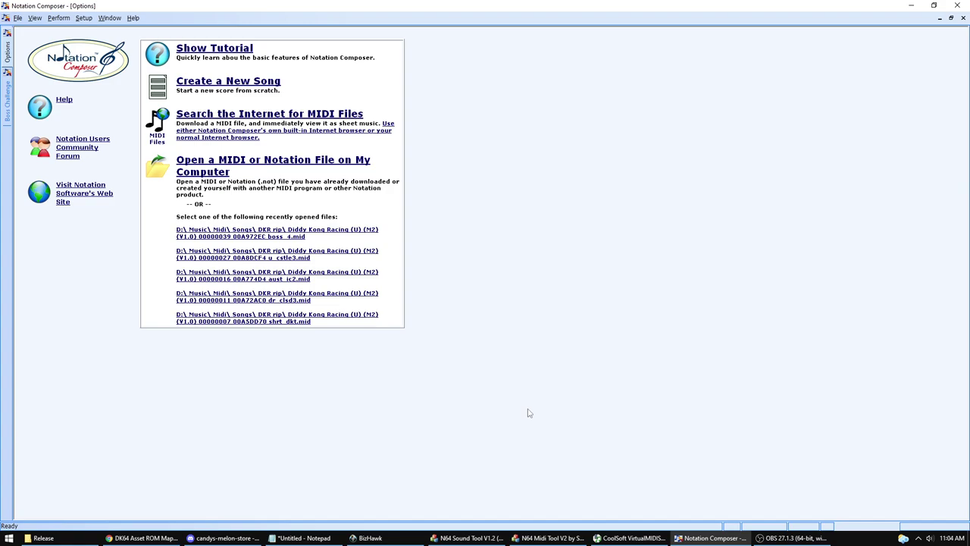
Step: Load the Donkey Kong 64 (U) ROM in N64 Sound Tool through Open Known Game
click(468, 537)
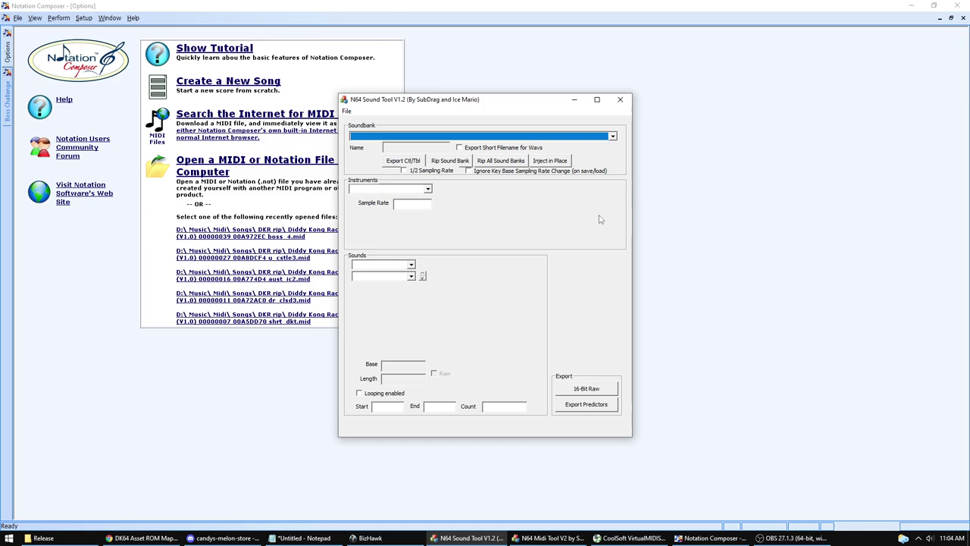
click(349, 113)
mouse_move(415, 124)
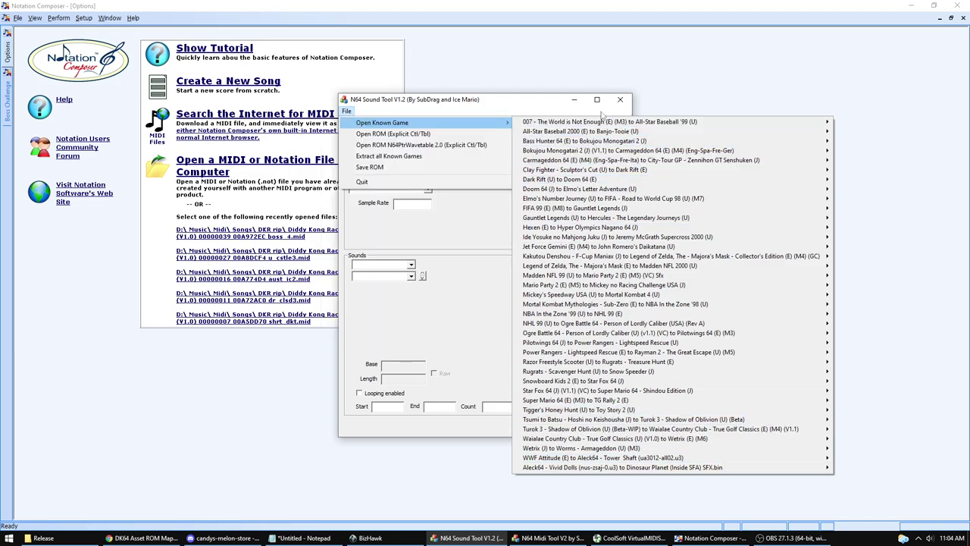
mouse_move(547, 183)
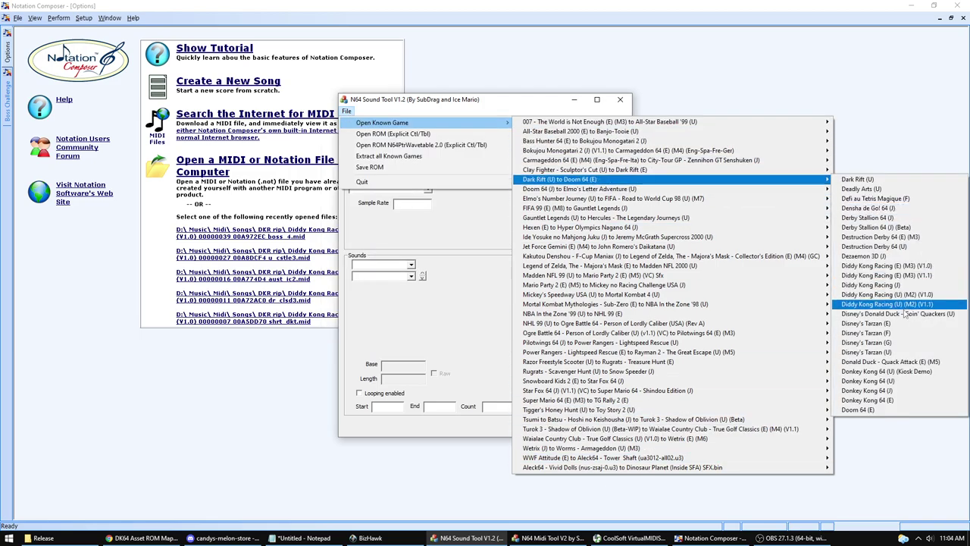
click(871, 382)
scroll(605, 241, down, 8)
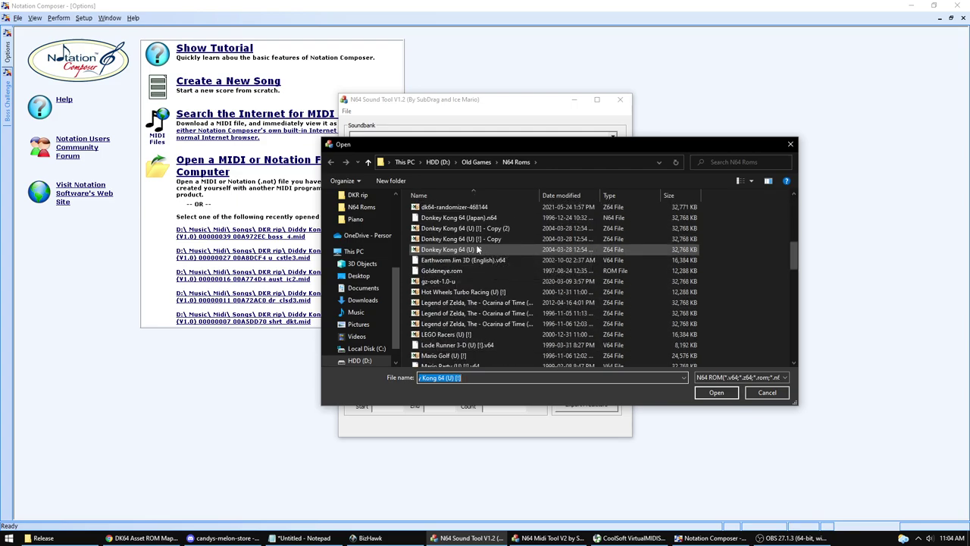
double_click(478, 249)
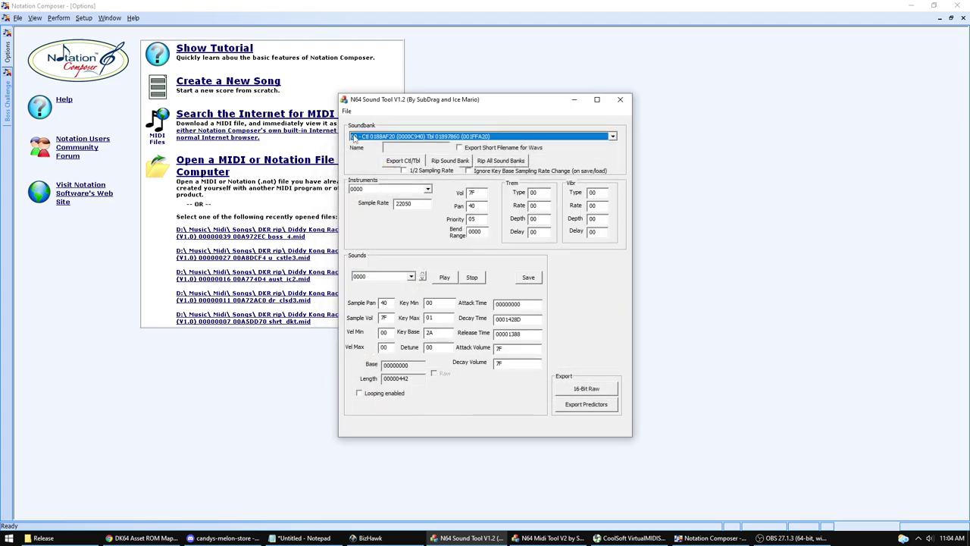
click(353, 138)
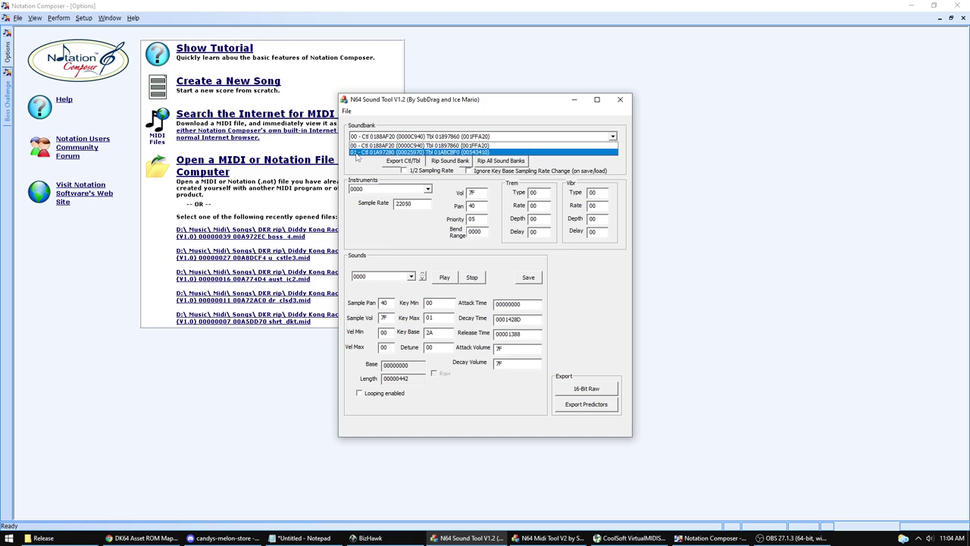
click(361, 152)
click(411, 277)
drag(412, 290, 414, 337)
click(378, 336)
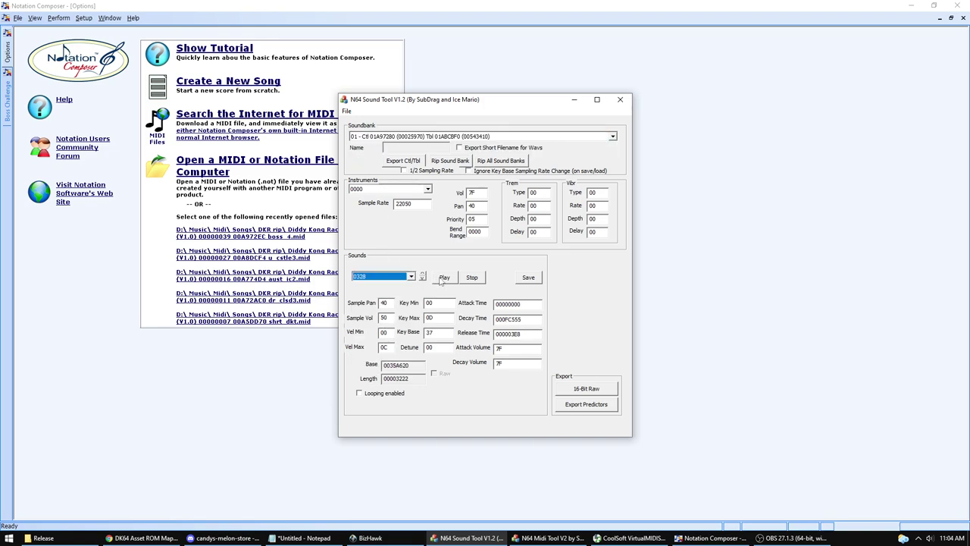
click(444, 277)
click(411, 276)
click(414, 292)
click(444, 278)
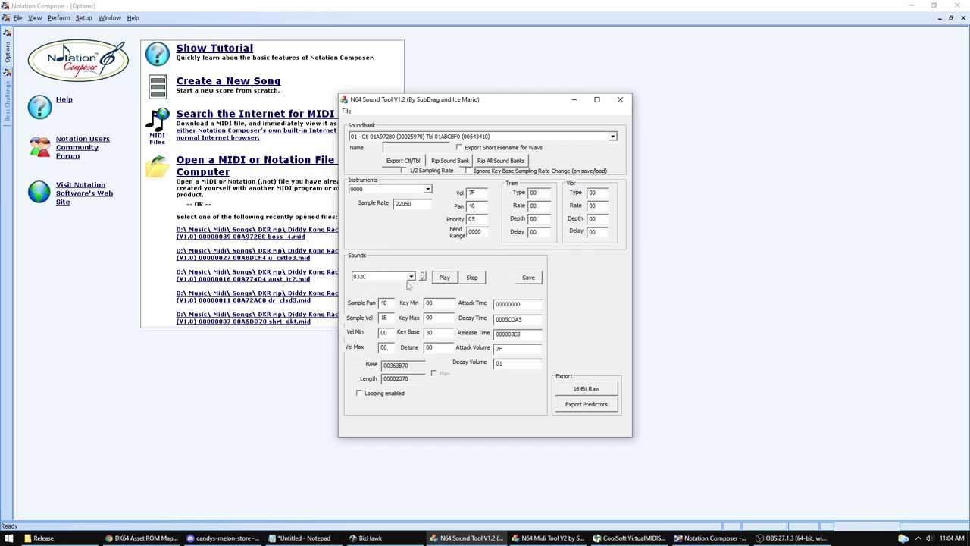
click(410, 276)
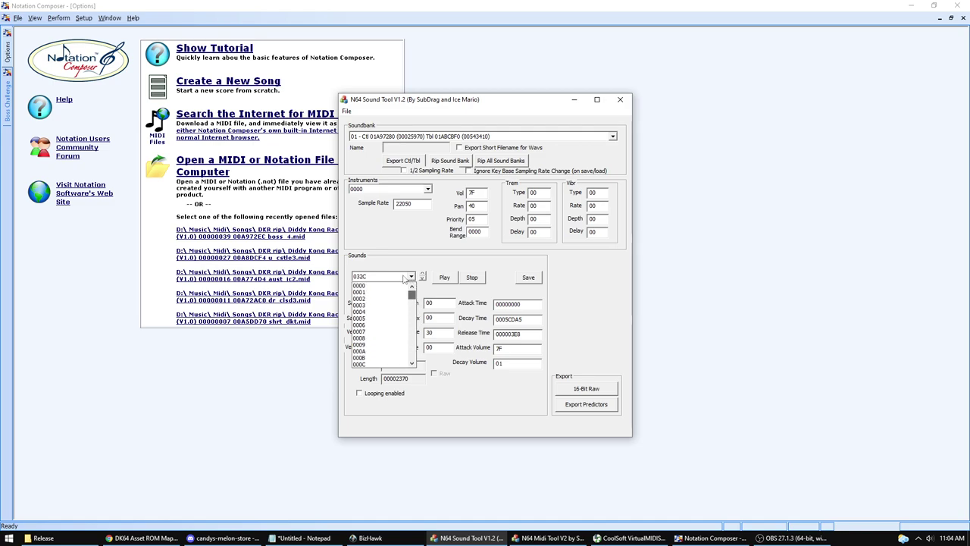
click(406, 279)
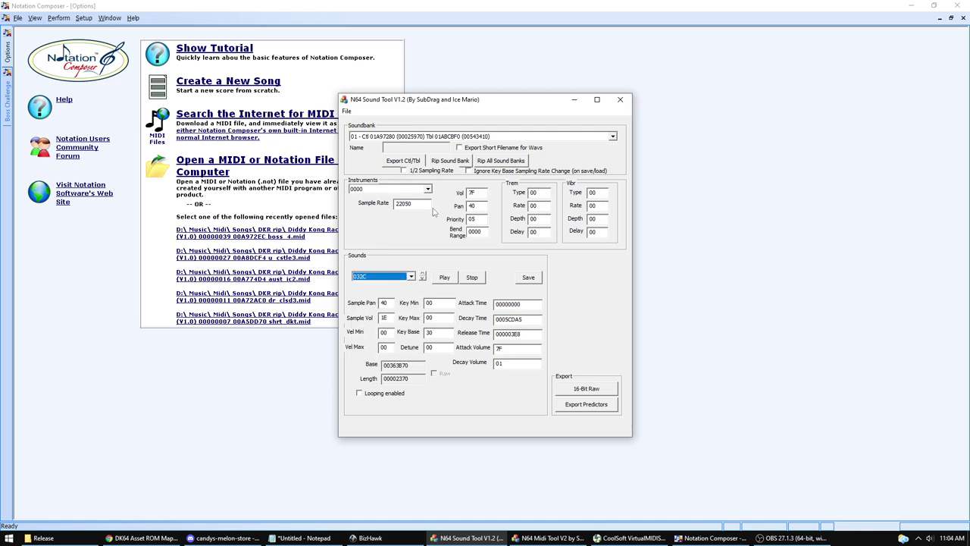
click(576, 137)
click(367, 145)
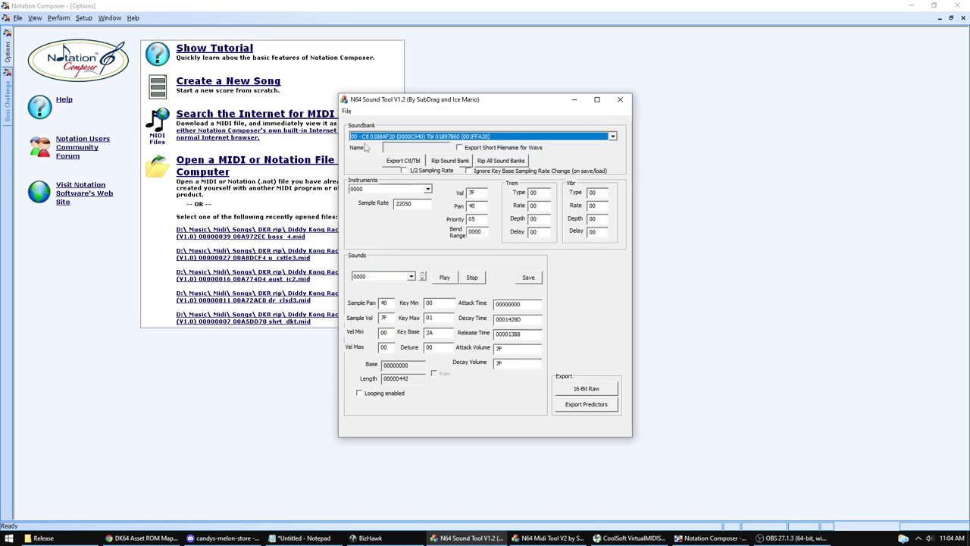
click(429, 191)
drag(430, 203, 430, 229)
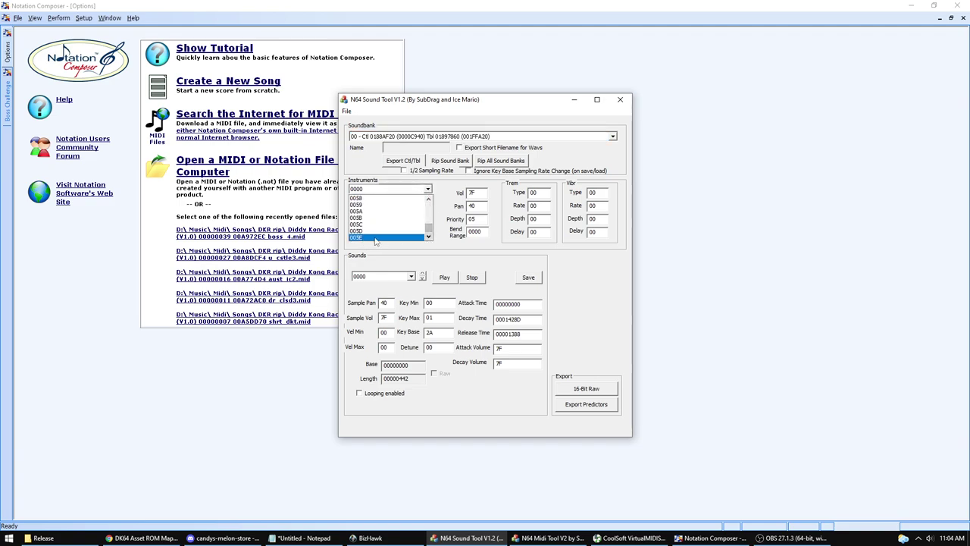
scroll(385, 219, up, 20)
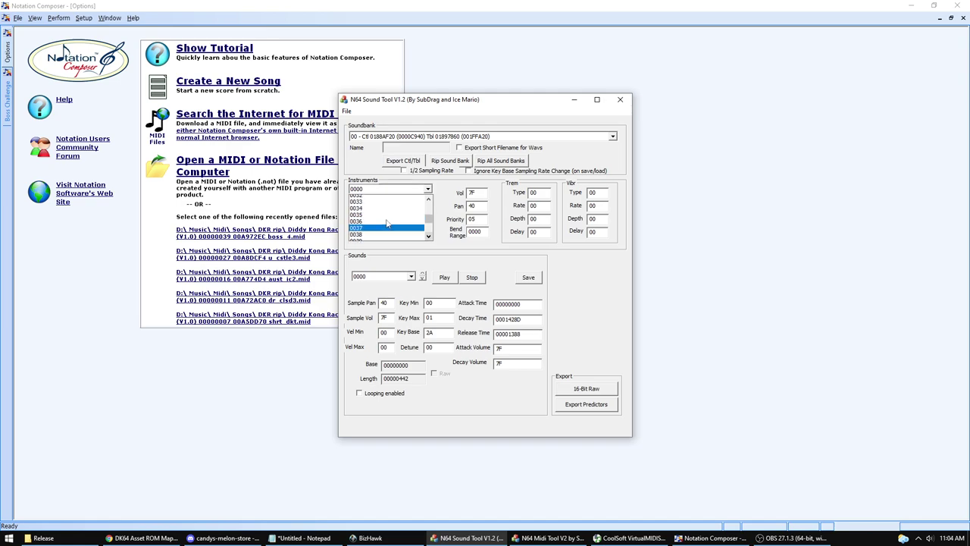
scroll(436, 219, up, 8)
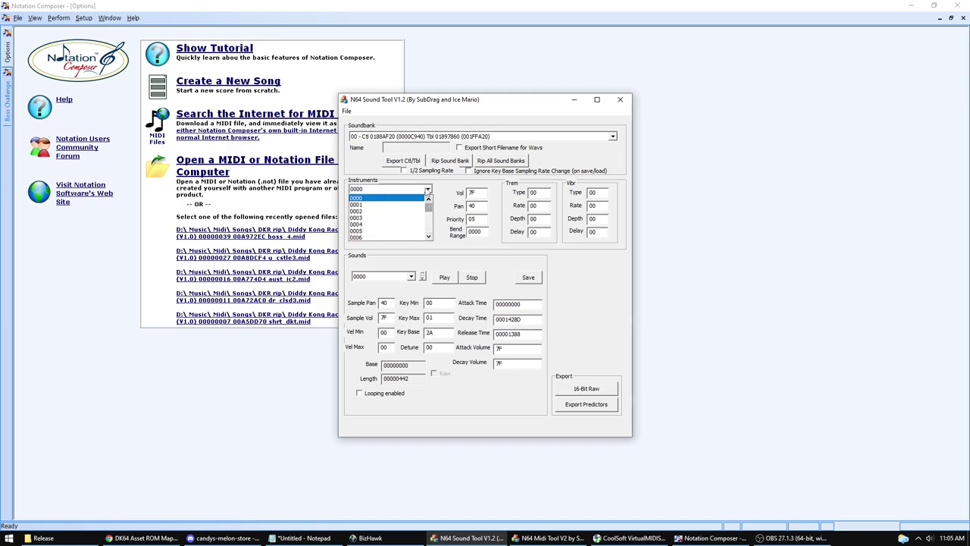
click(428, 189)
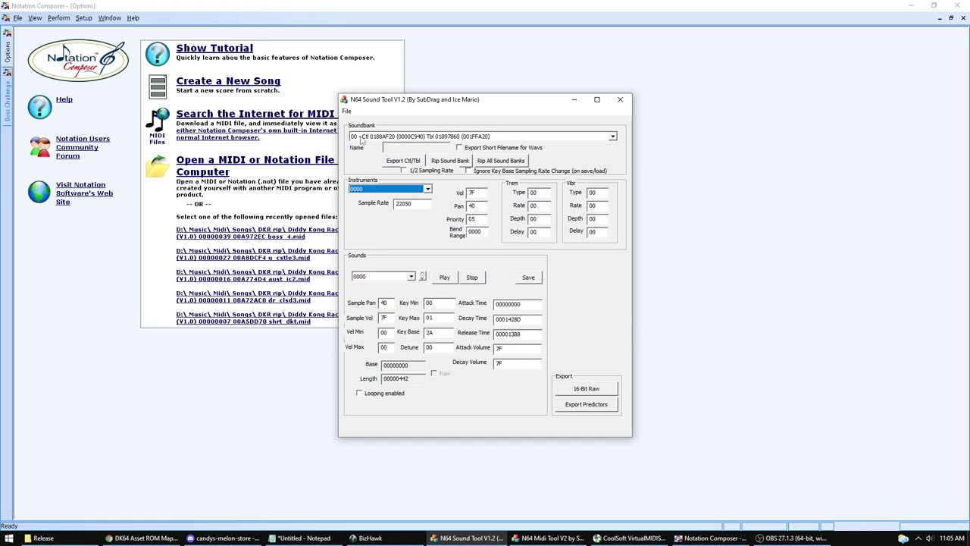
Step: Cancel the folder choice for ripping soundbank 00 and close N64 Sound Tool
click(453, 161)
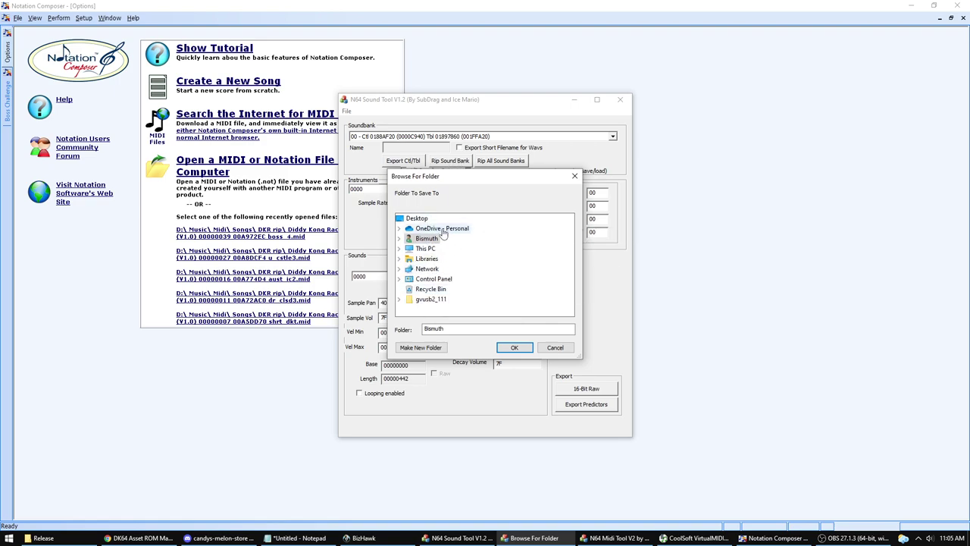
click(556, 348)
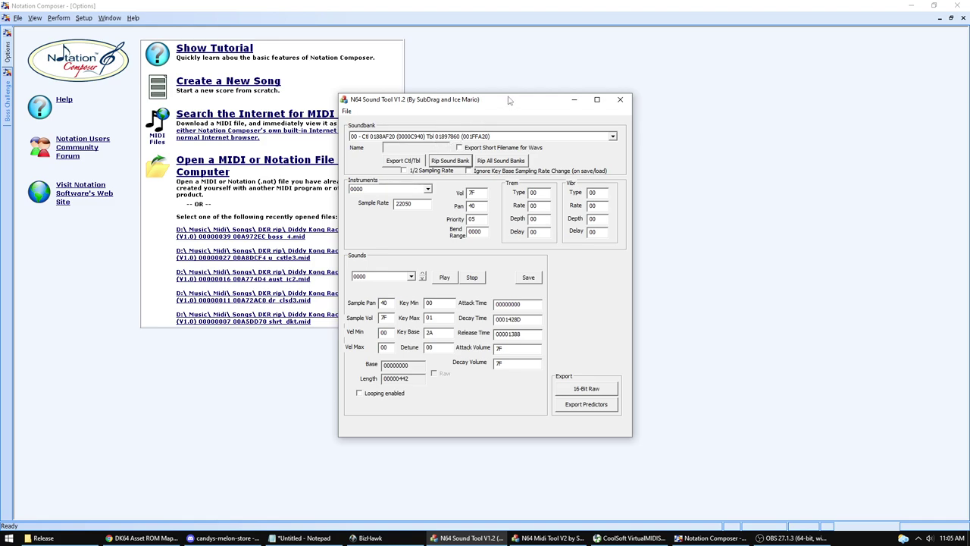
click(622, 99)
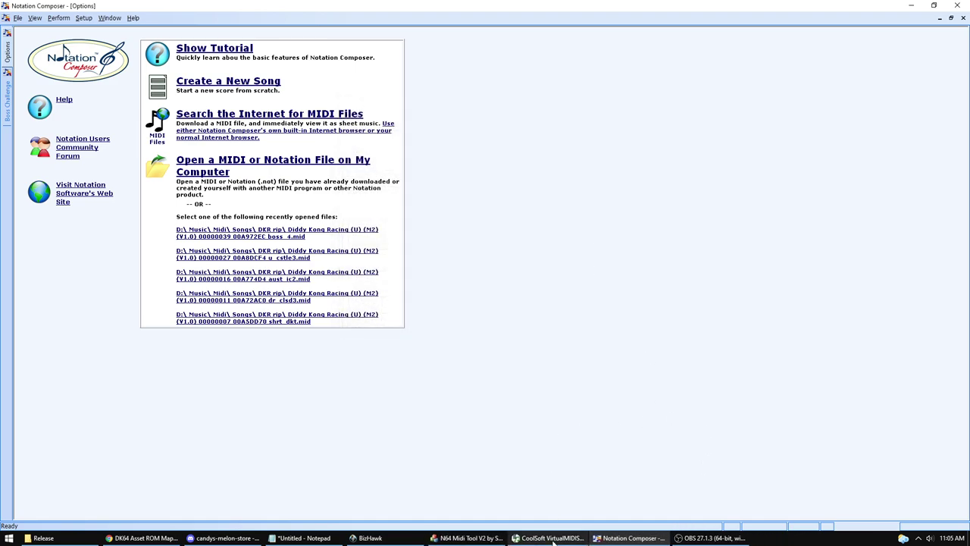
Step: Add Downloads\DK64-SoundFont.sf2 to VirtualMIDISynth's soundfont chain and close the settings
click(552, 538)
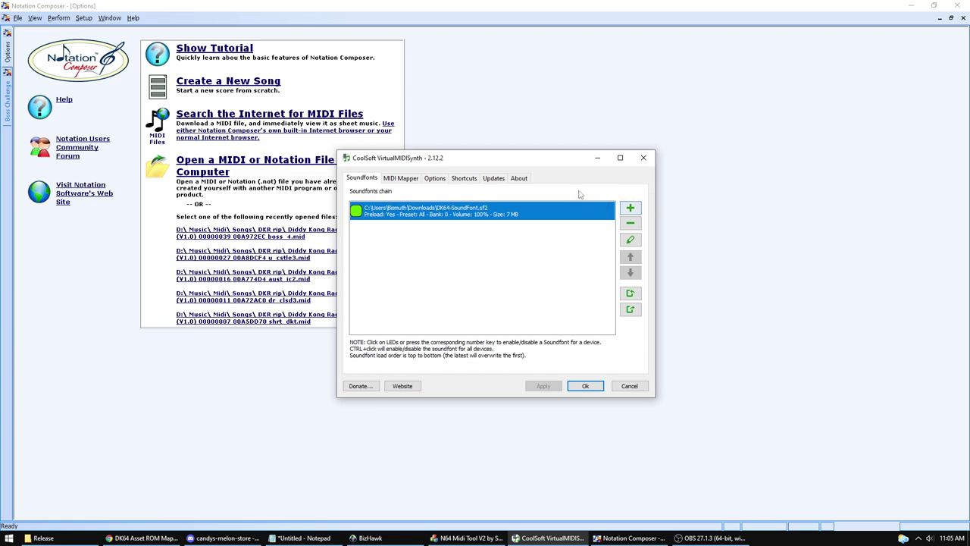
click(631, 208)
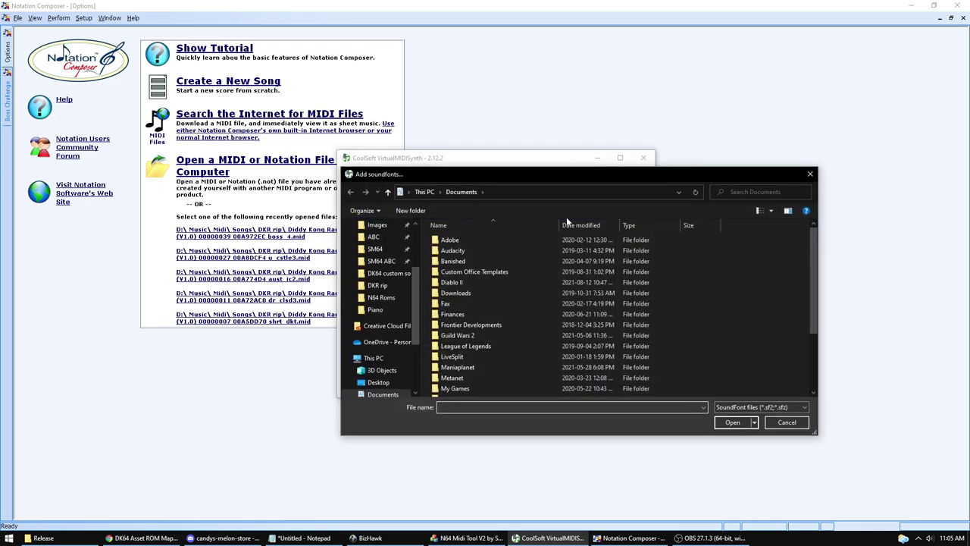
scroll(383, 303, up, 3)
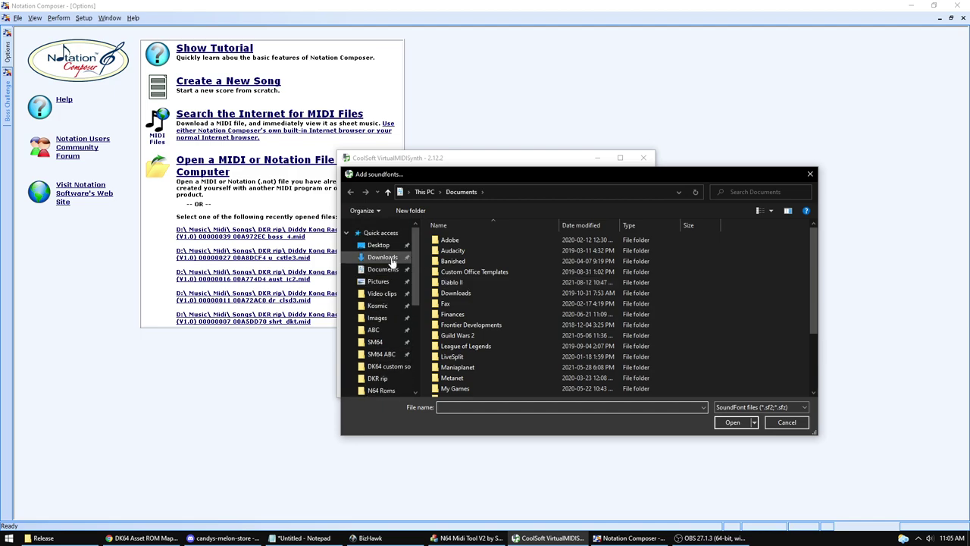
click(383, 257)
click(476, 341)
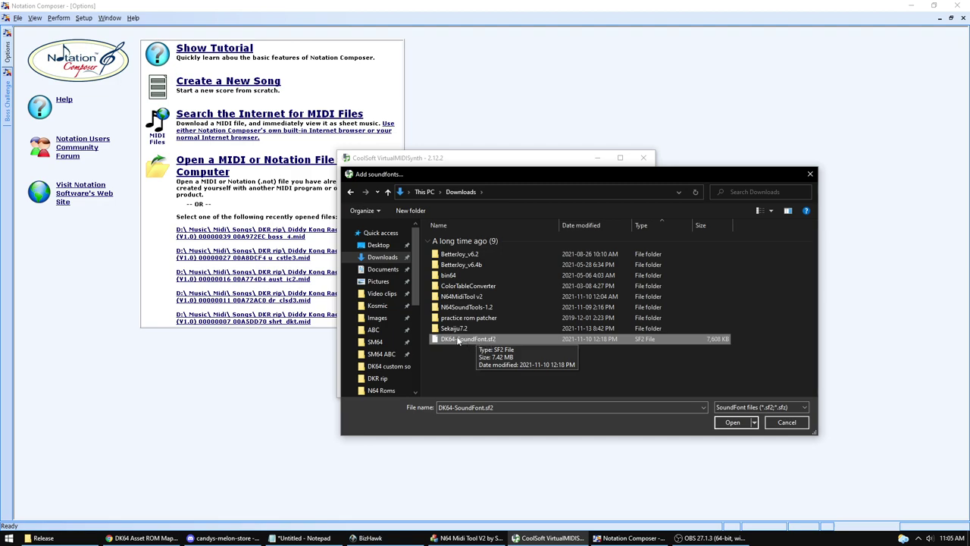
click(788, 424)
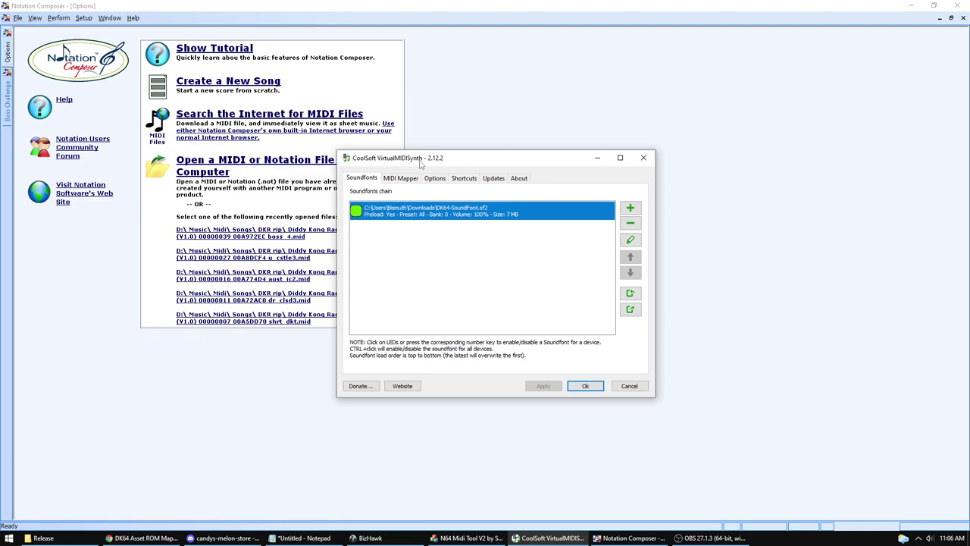
click(643, 159)
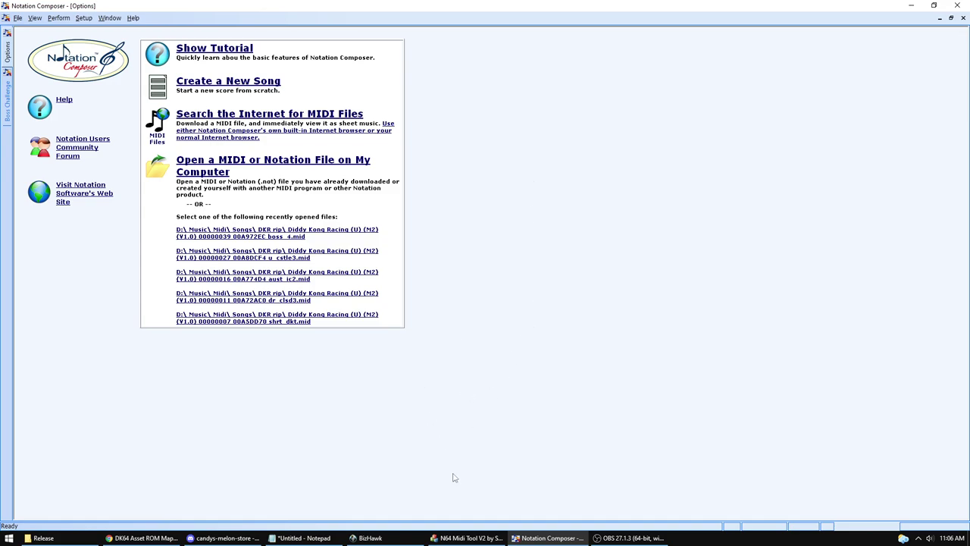
Step: Select Diddy Kong Racing (U) (M2) (V1.0) as the game and load its ROM
click(474, 537)
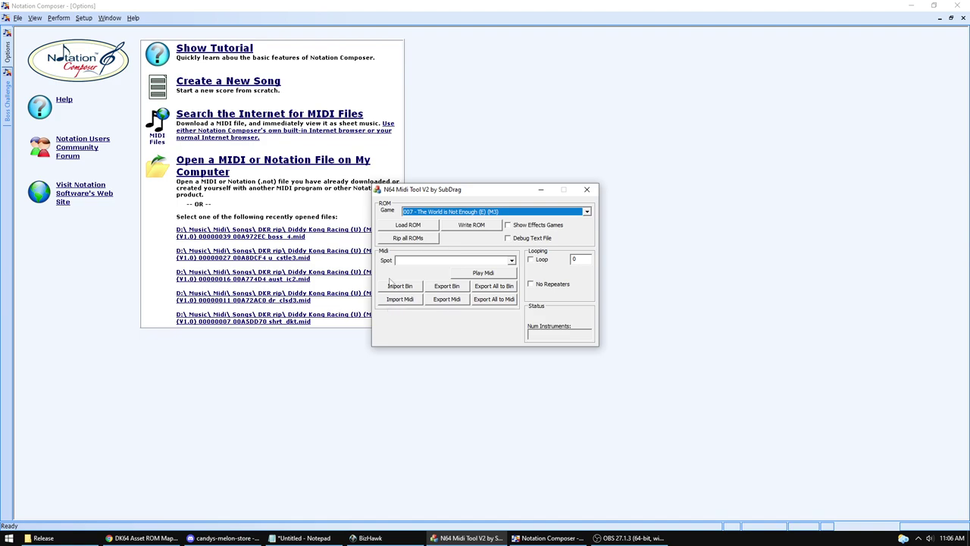
click(587, 213)
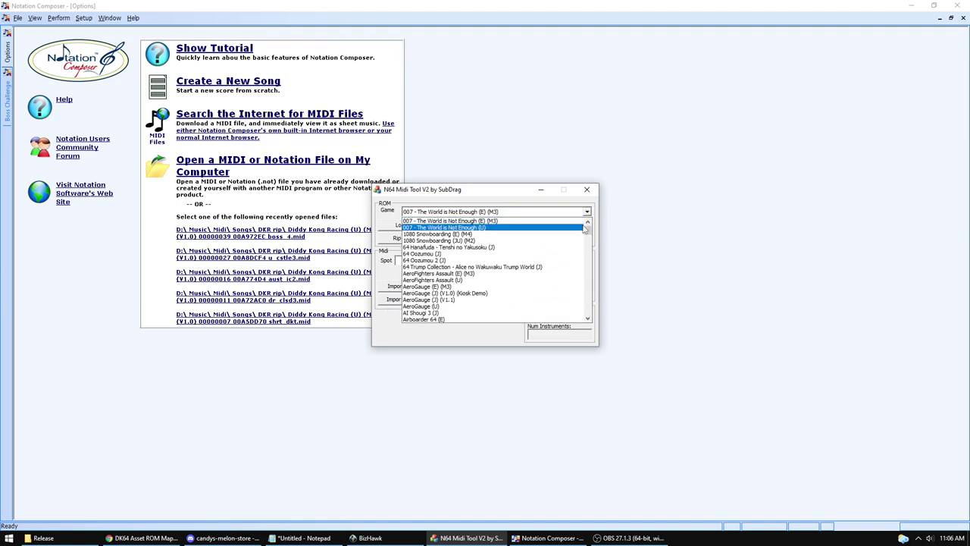
click(540, 213)
scroll(540, 213, down, 2)
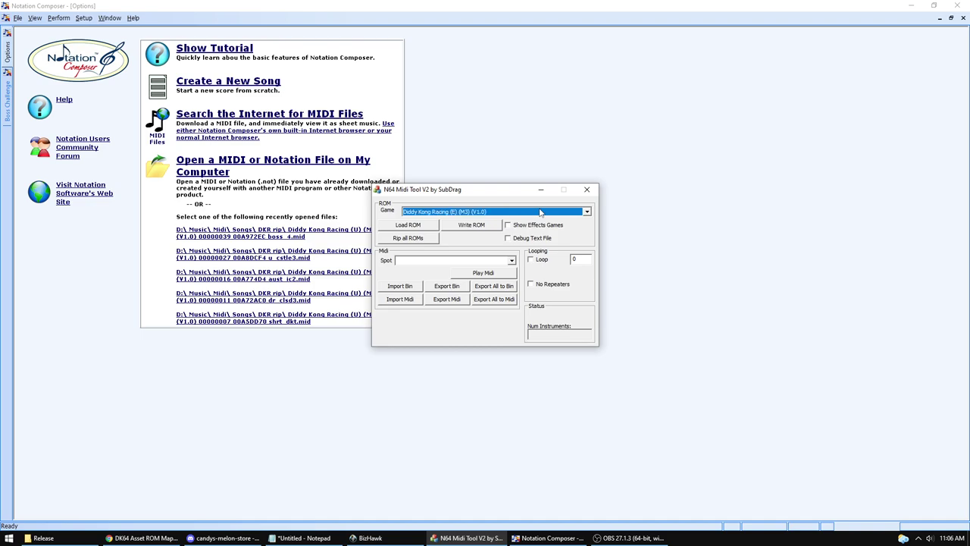
click(586, 214)
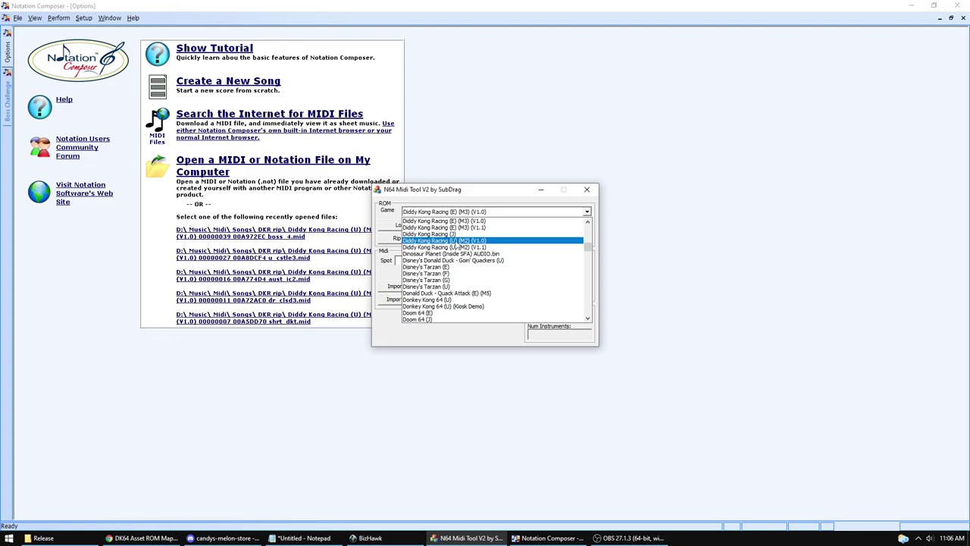
click(459, 241)
click(409, 226)
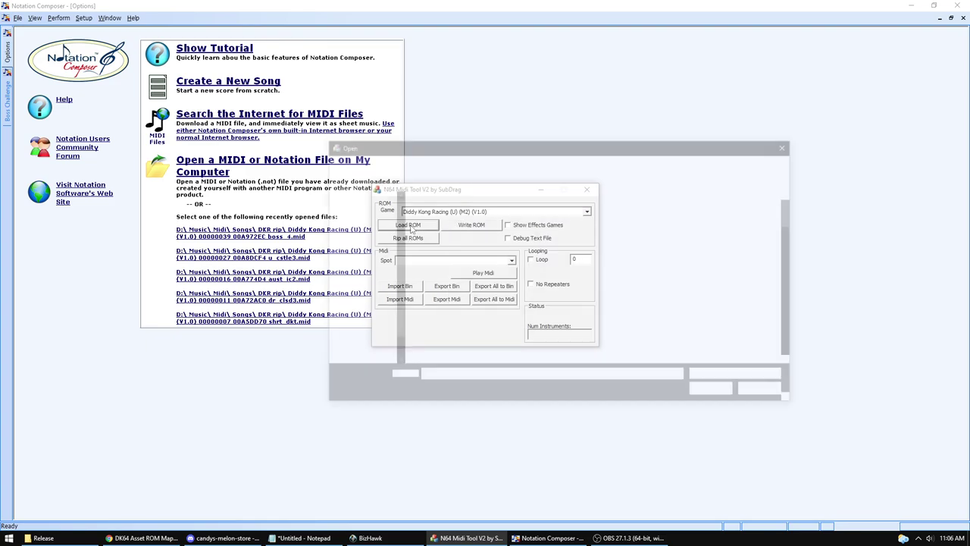
double_click(448, 330)
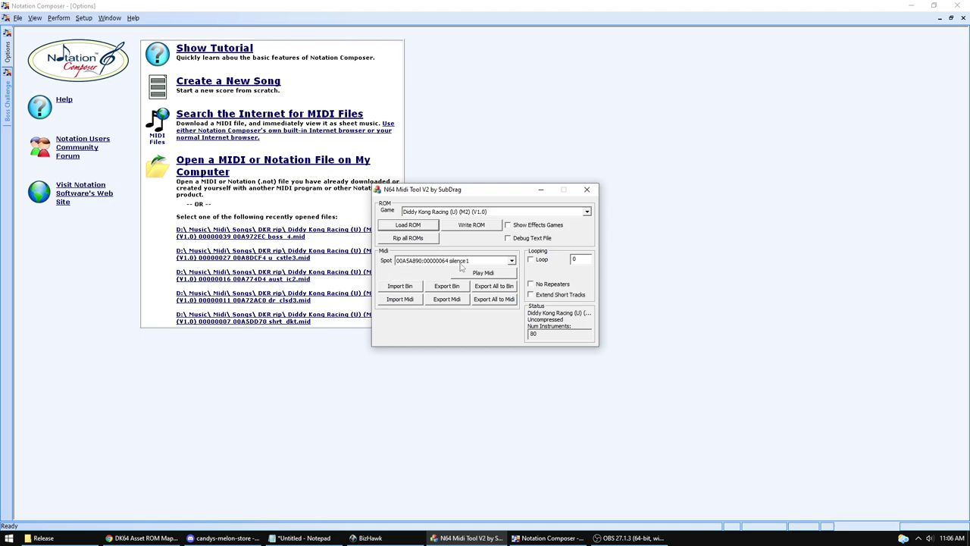
Step: Browse the MIDI track list, leaving silence1 selected
click(511, 260)
mouse_move(511, 277)
mouse_down()
mouse_move(511, 328)
mouse_move(511, 273)
mouse_up()
click(511, 261)
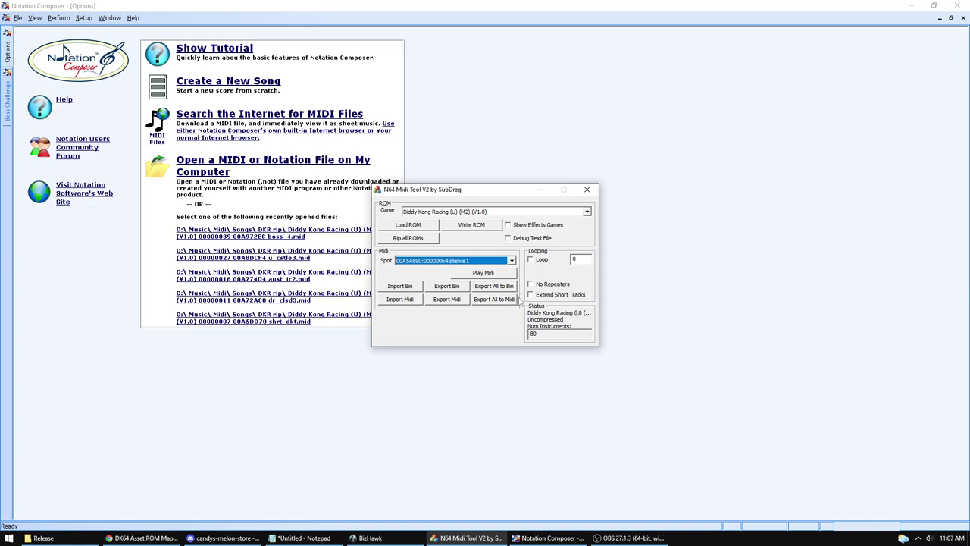
Step: Cancel the Export All to Midi folder prompt and bring up Notation Composer's File > Open window
click(495, 300)
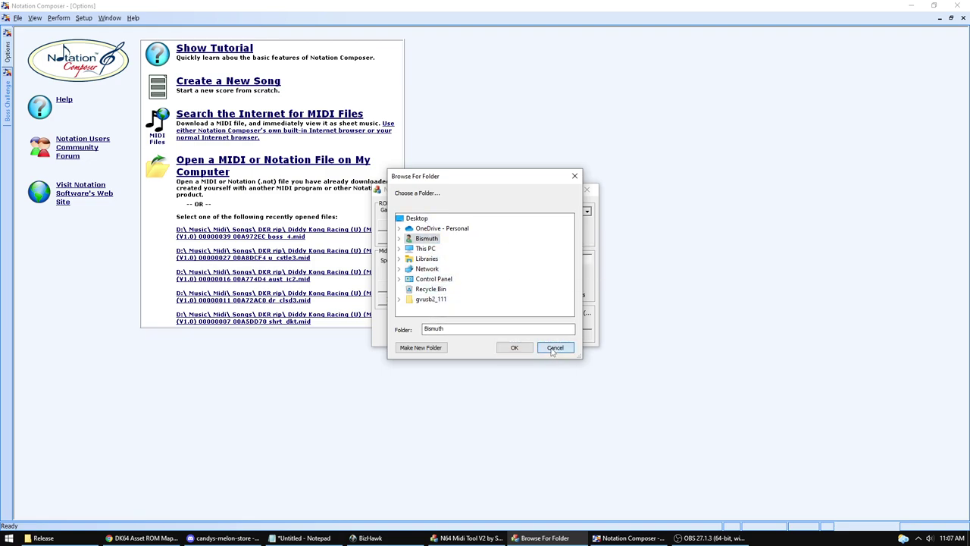
click(554, 349)
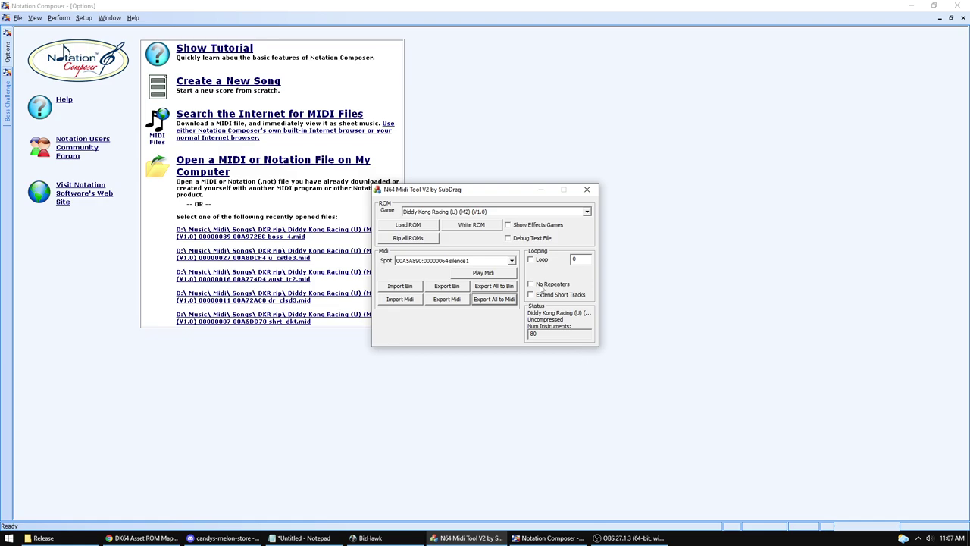
click(470, 5)
click(18, 17)
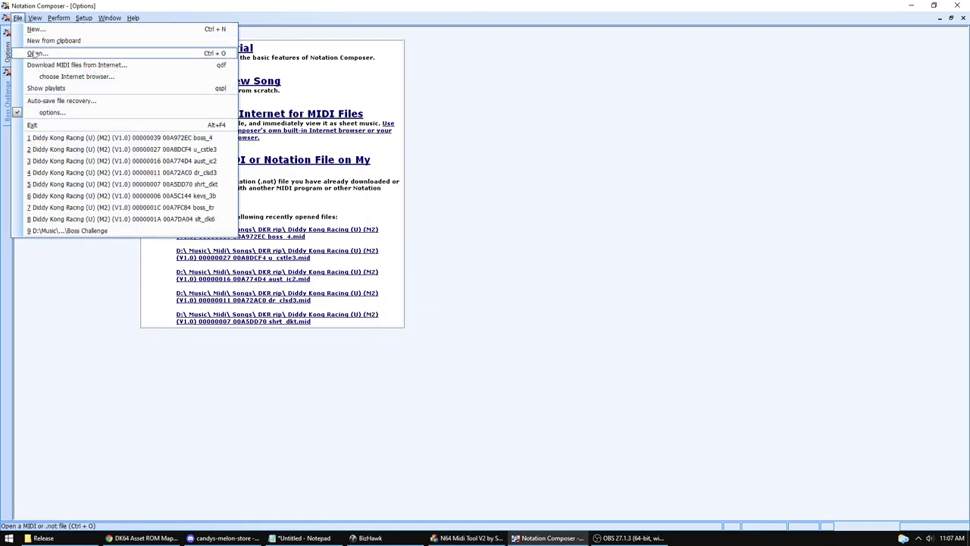
click(34, 53)
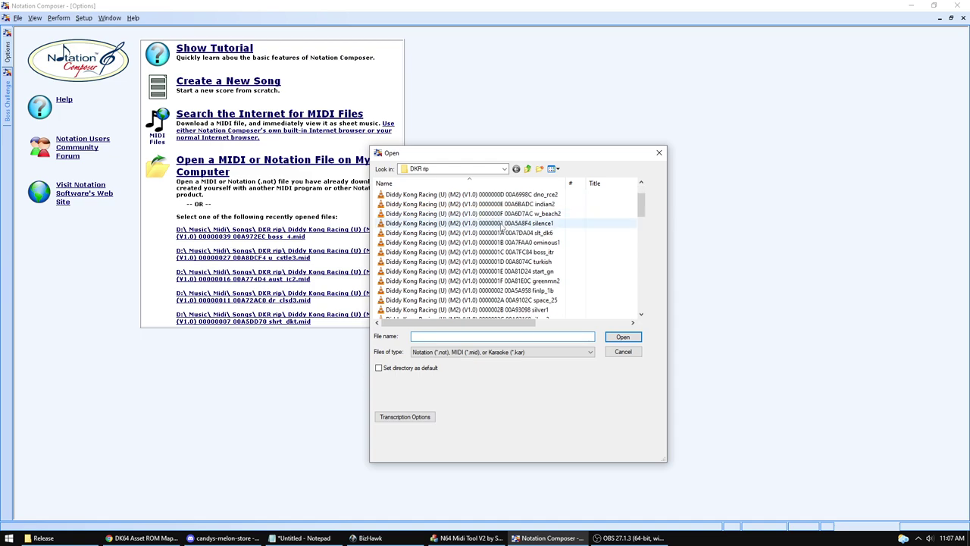